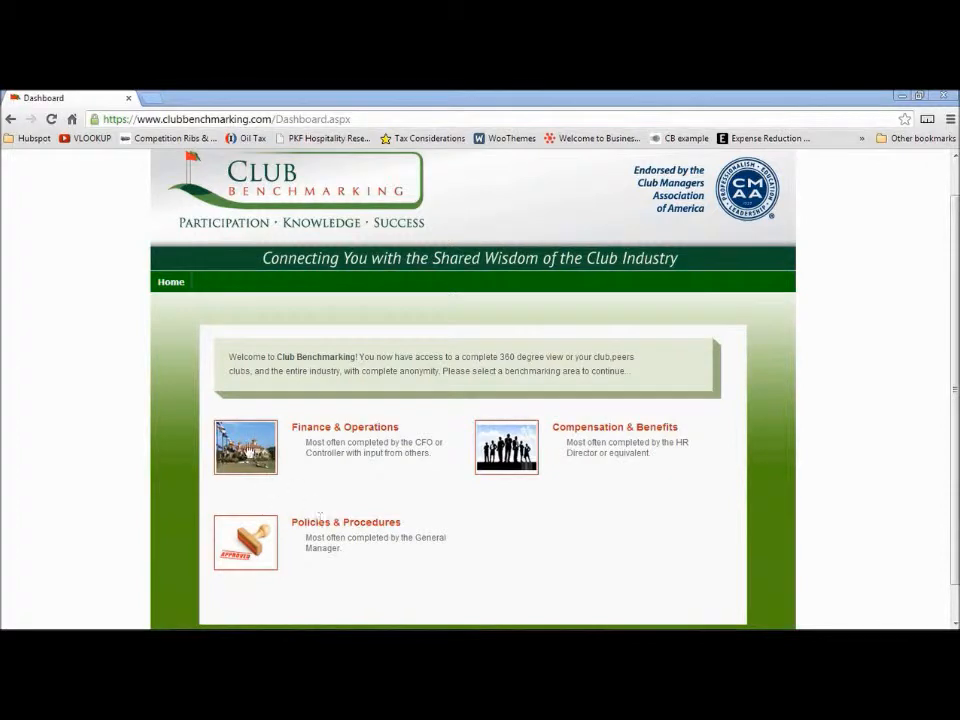
Open the Finance & Operations benchmark area and scroll through its department sections
click(247, 450)
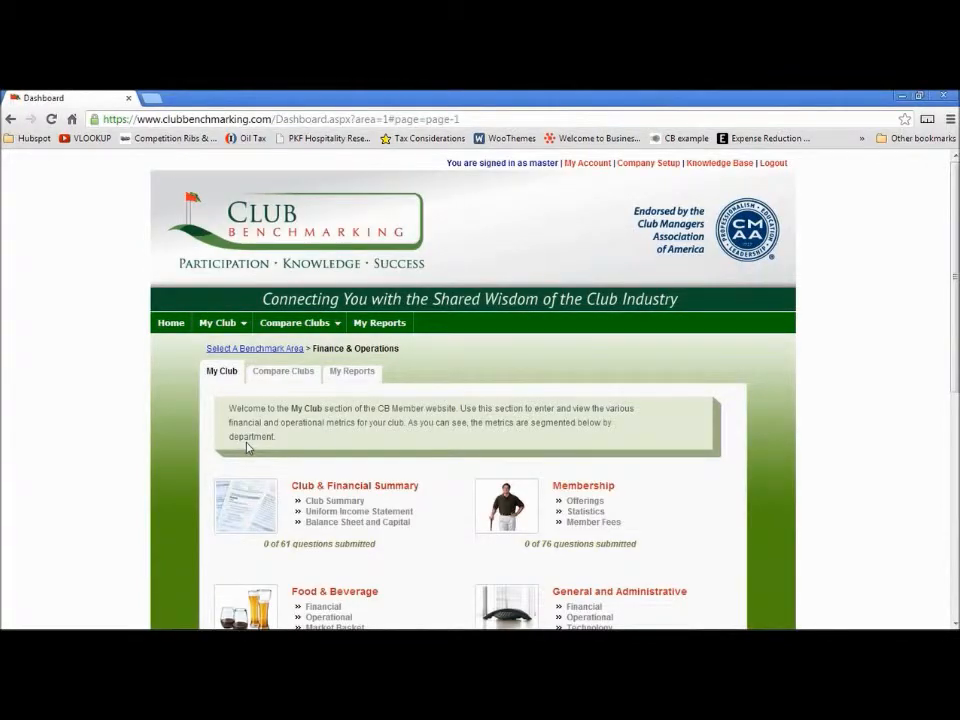
scroll(247, 447, down, 2)
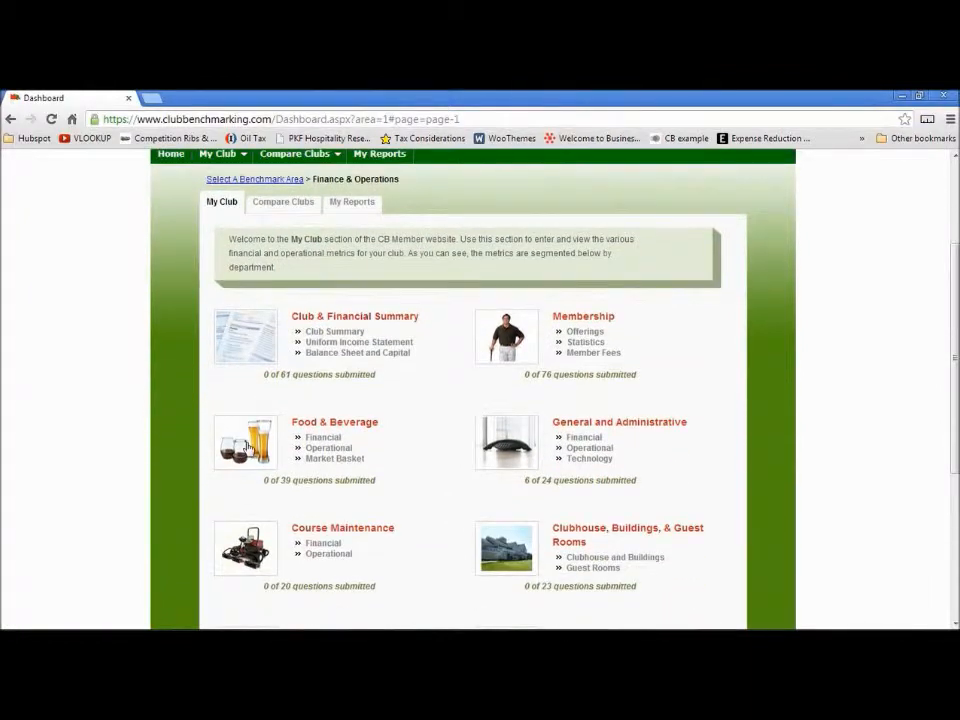
scroll(247, 447, down, 1)
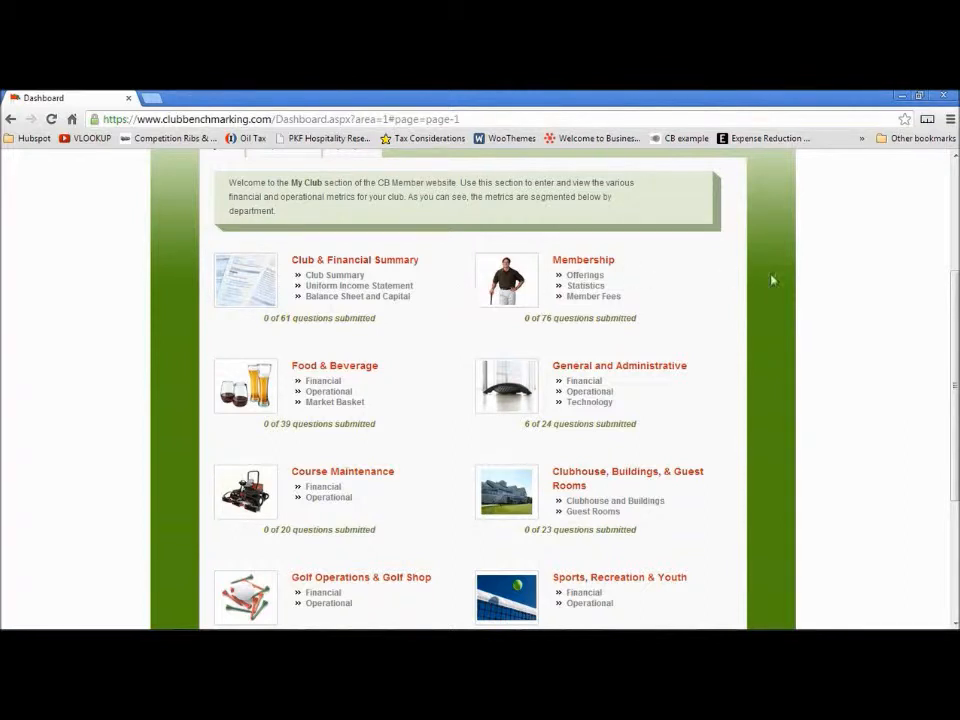
drag(955, 307, 955, 283)
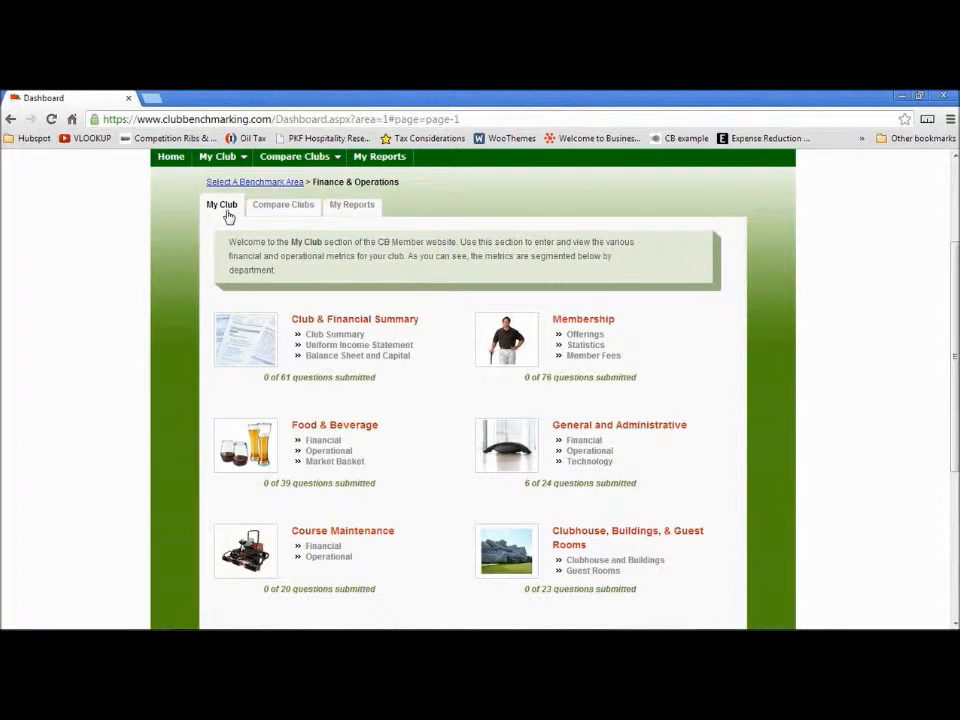
Open the Food & Beverage data entry page and look over its Financial, Operational and Market Basket tabs
mouse_move(230, 157)
click(252, 448)
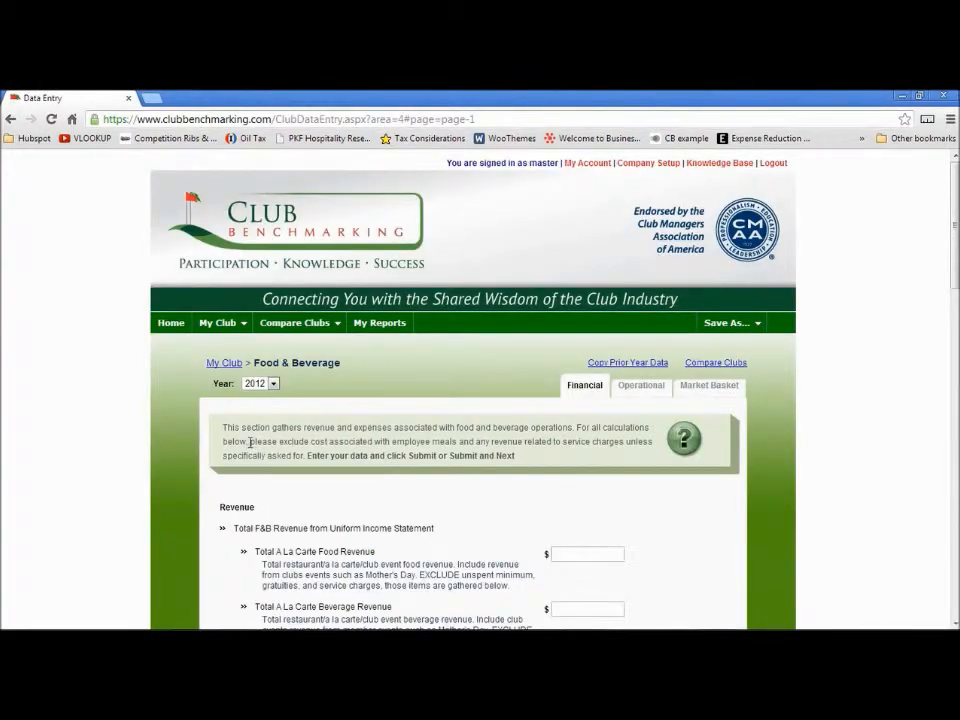
scroll(250, 441, down, 1)
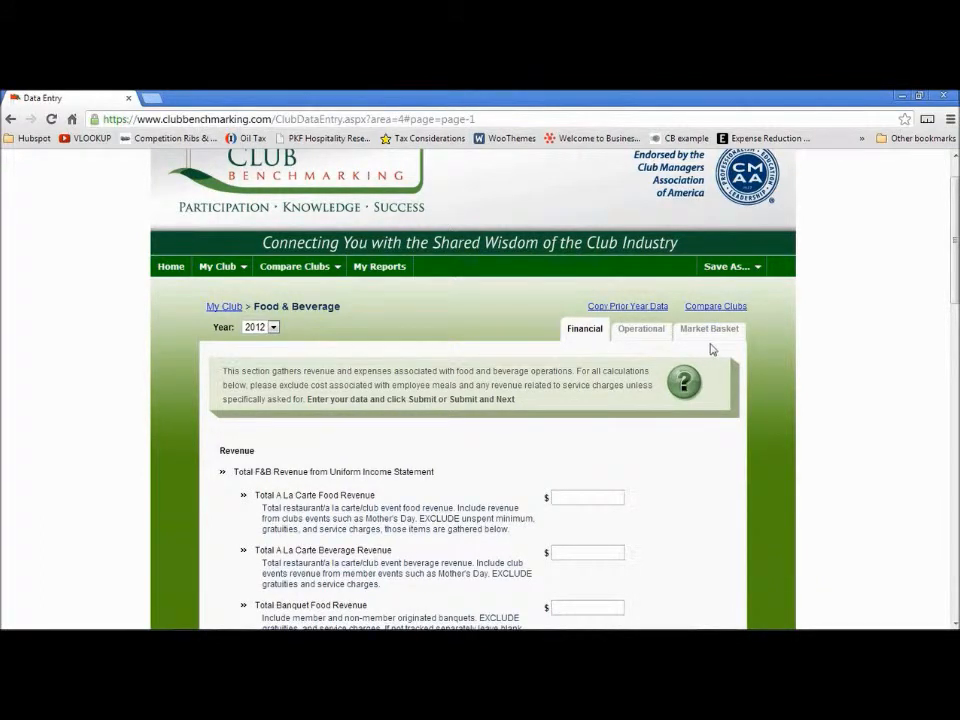
click(630, 329)
click(706, 337)
click(628, 335)
click(594, 336)
Switch the year to 2011 and back to 2012
click(273, 328)
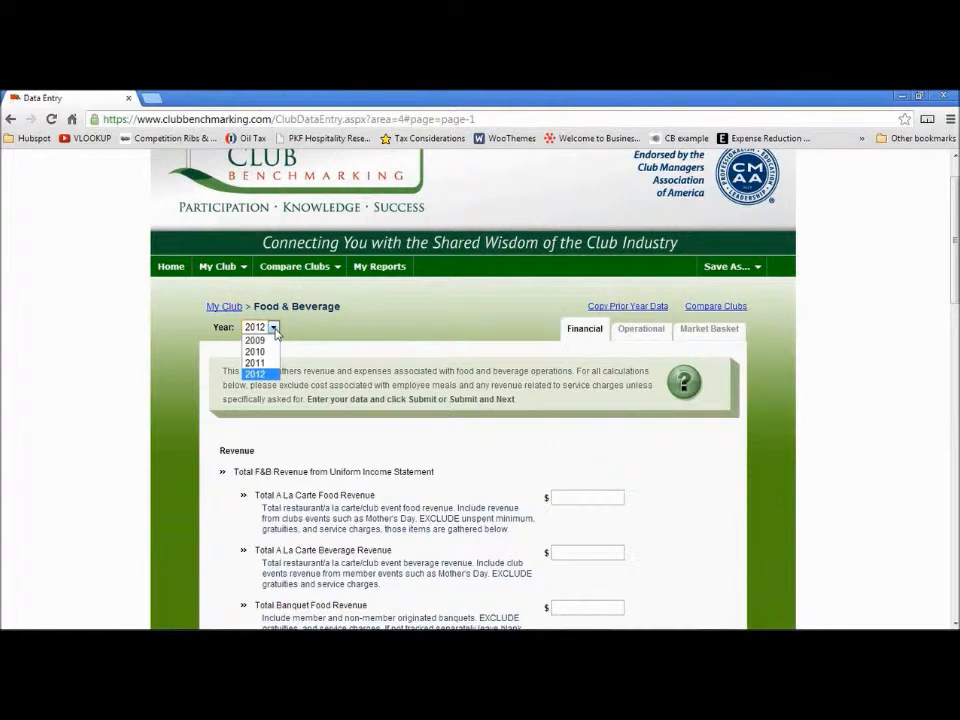
click(268, 363)
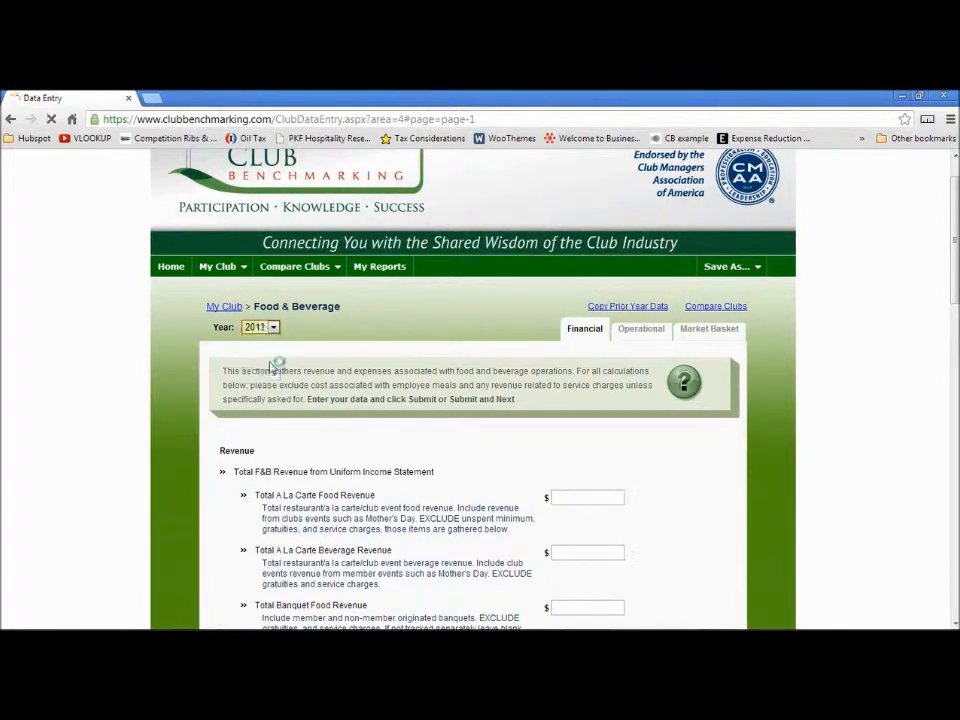
click(273, 383)
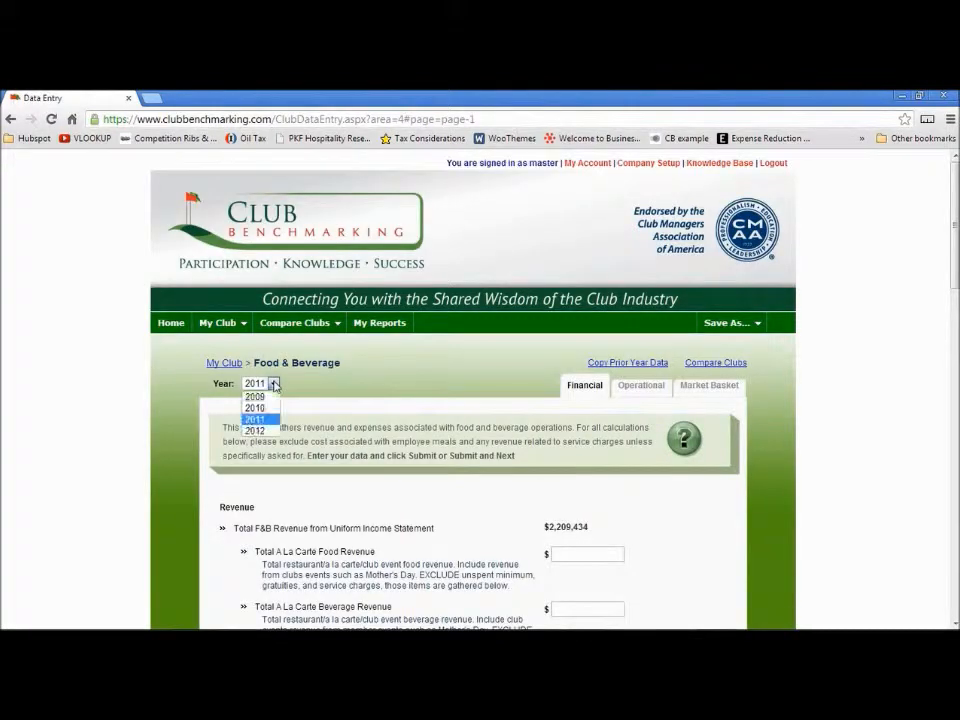
click(259, 431)
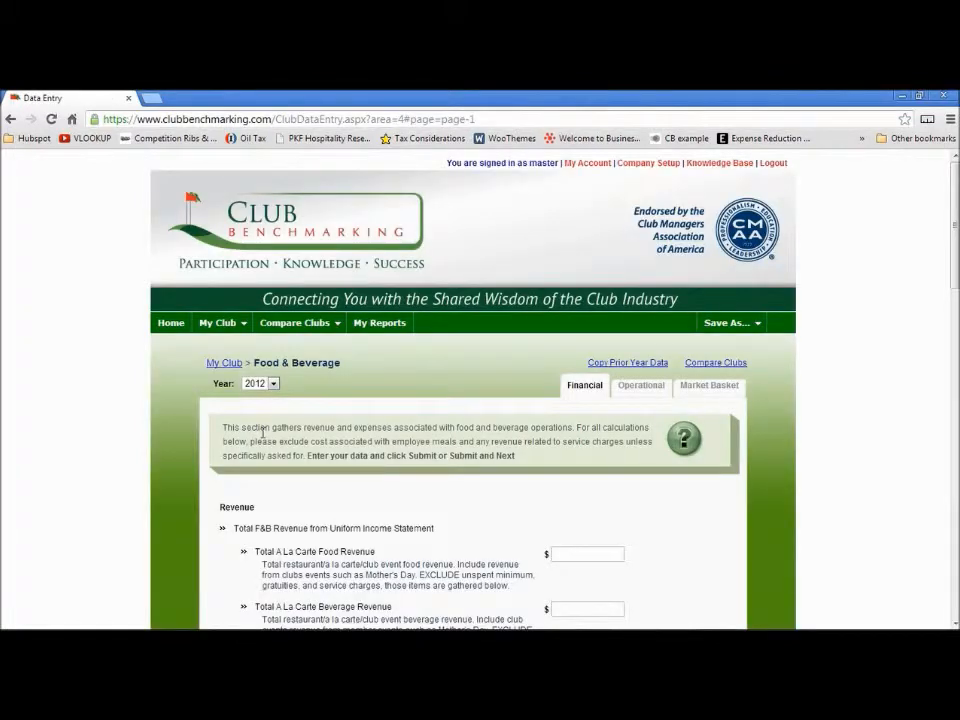
Enter 534252, 536352 and 76853 as à la carte food, à la carte beverage and banquet food revenues, then submit
scroll(263, 432, down, 3)
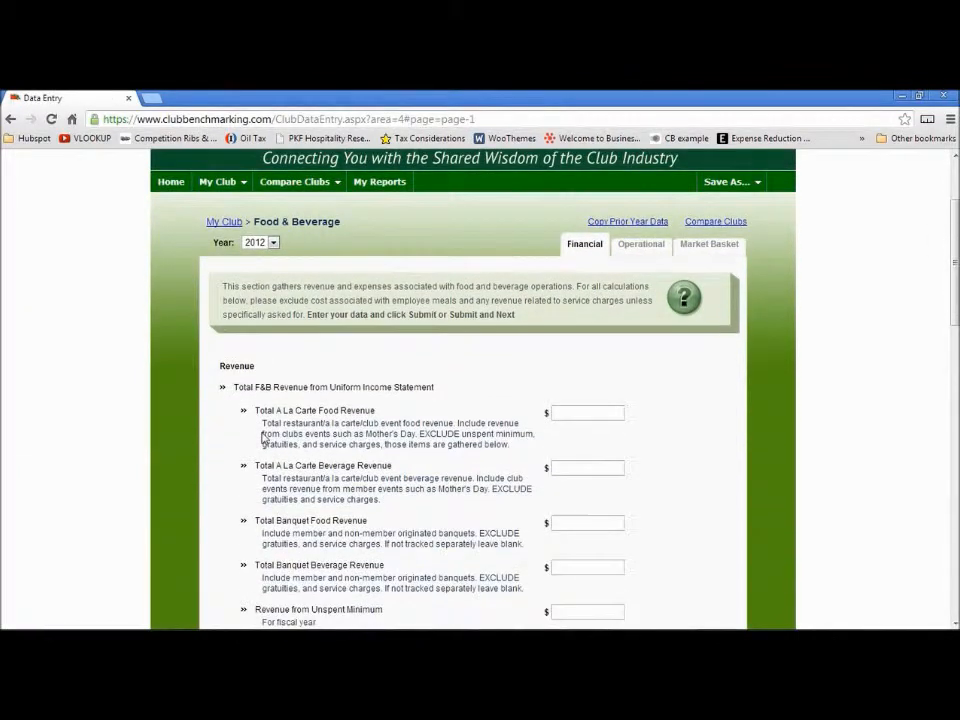
click(582, 357)
text(534252)
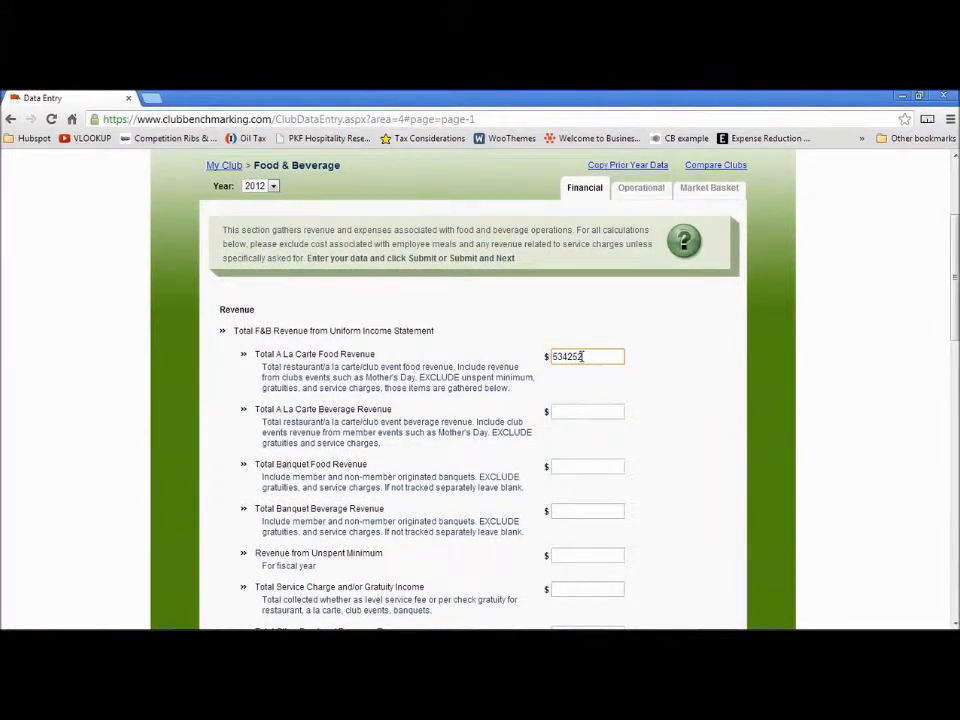
key(Tab)
text(53639)
text(2)
key(Tab)
text(7686)
text(3)
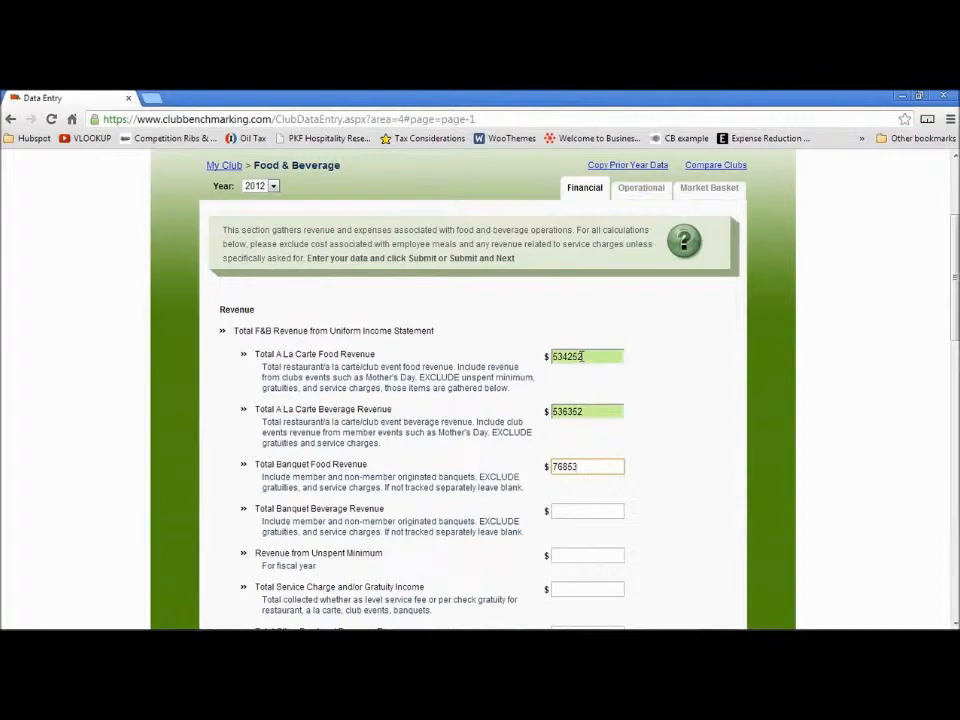
drag(957, 265, 957, 540)
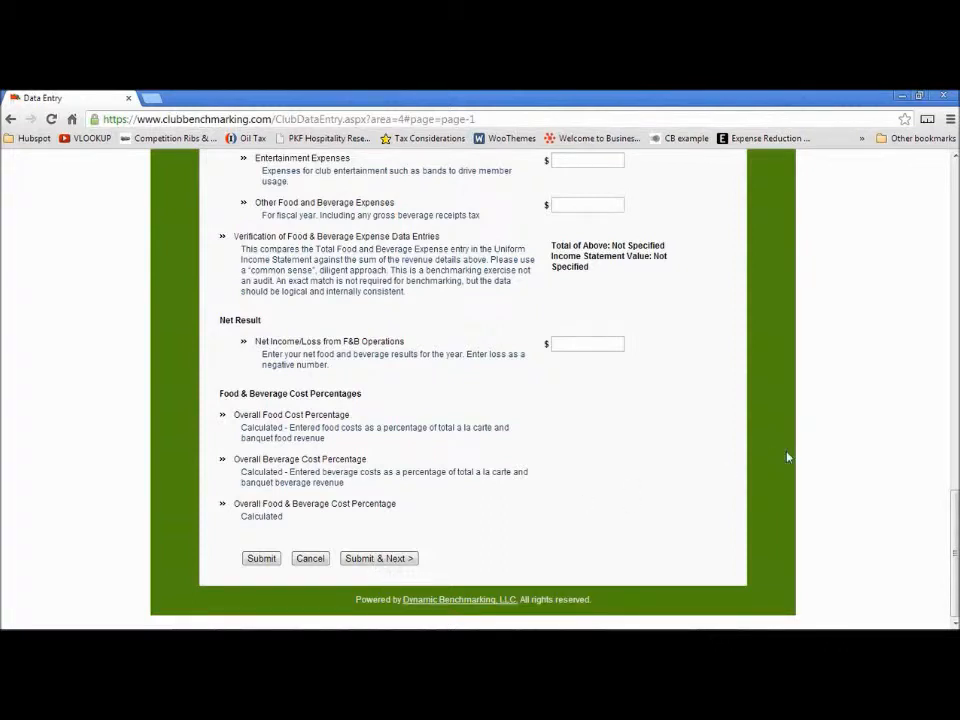
click(264, 560)
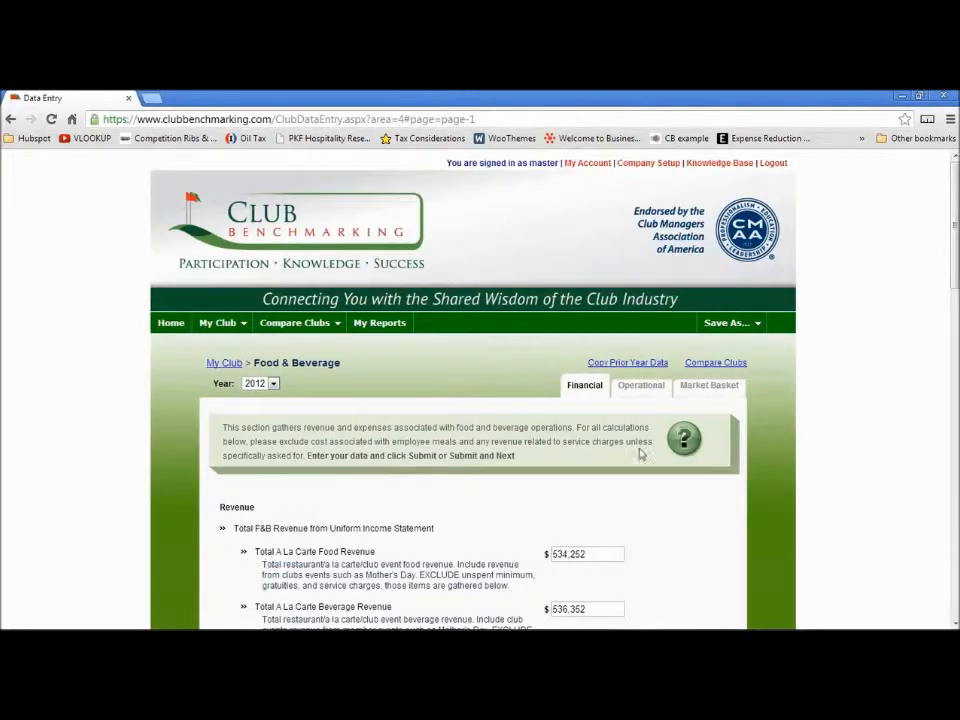
Correct the à la carte beverage revenue to 536,586 and submit the Financial tab
scroll(696, 313, down, 2)
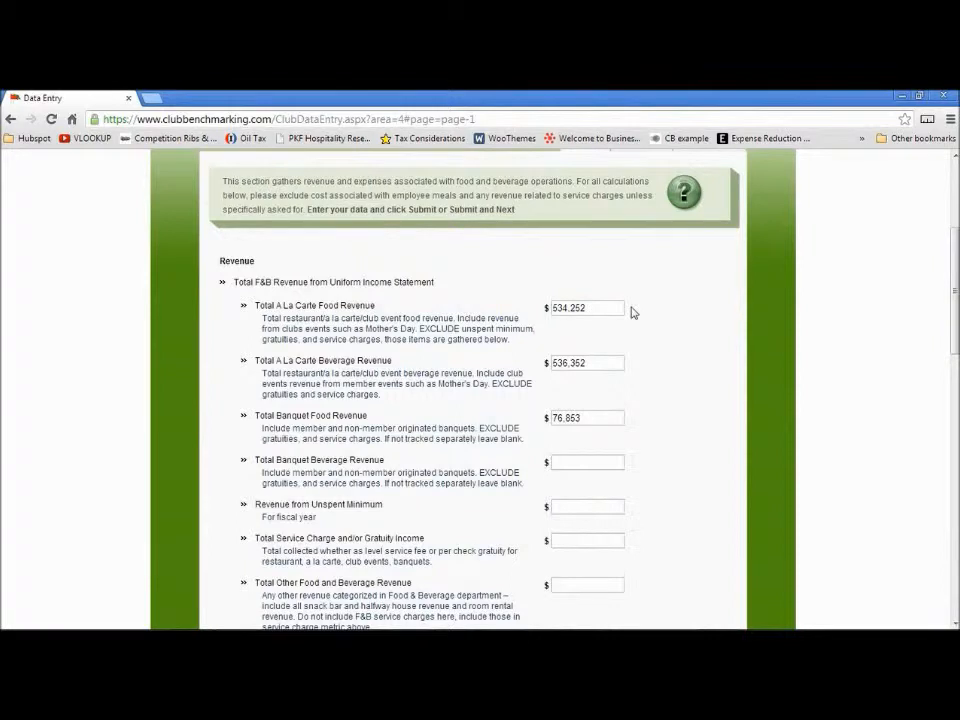
drag(956, 295, 956, 290)
click(598, 392)
key(BackSpace)
key(BackSpace)
key(BackSpace)
text(586)
drag(955, 317, 954, 615)
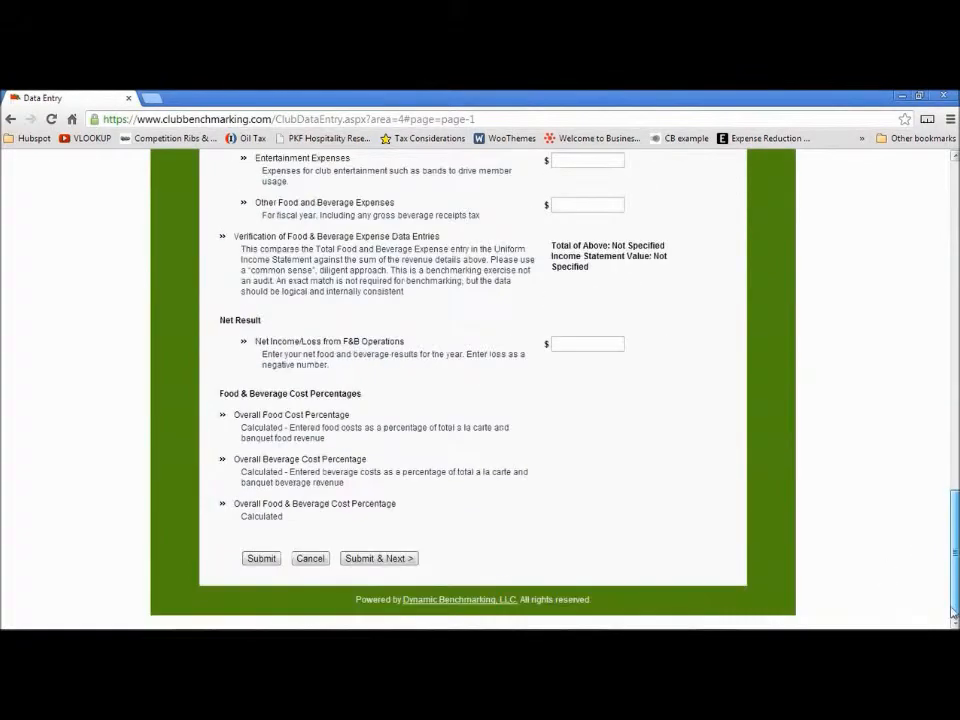
click(261, 558)
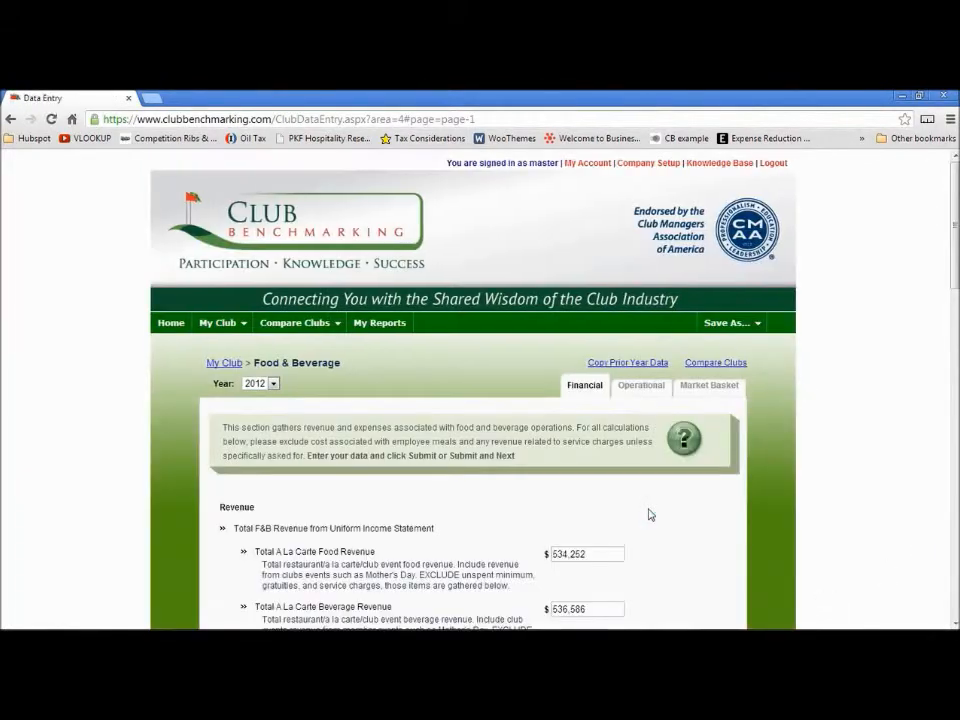
Open the Market Basket tab and copy the prior year's data into it
click(638, 390)
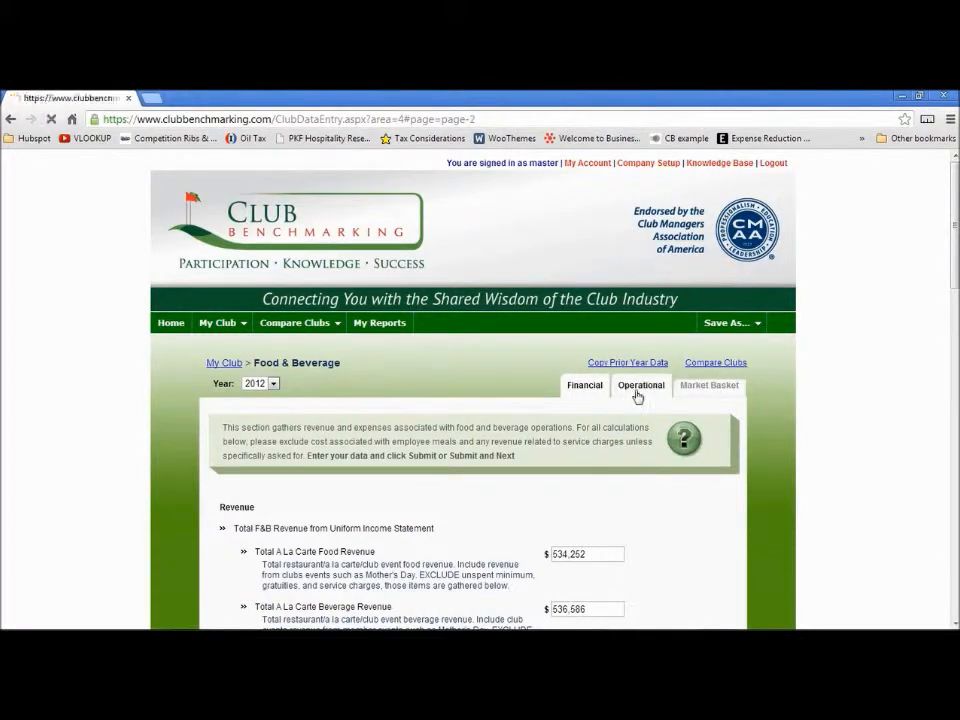
click(699, 392)
drag(954, 298, 955, 365)
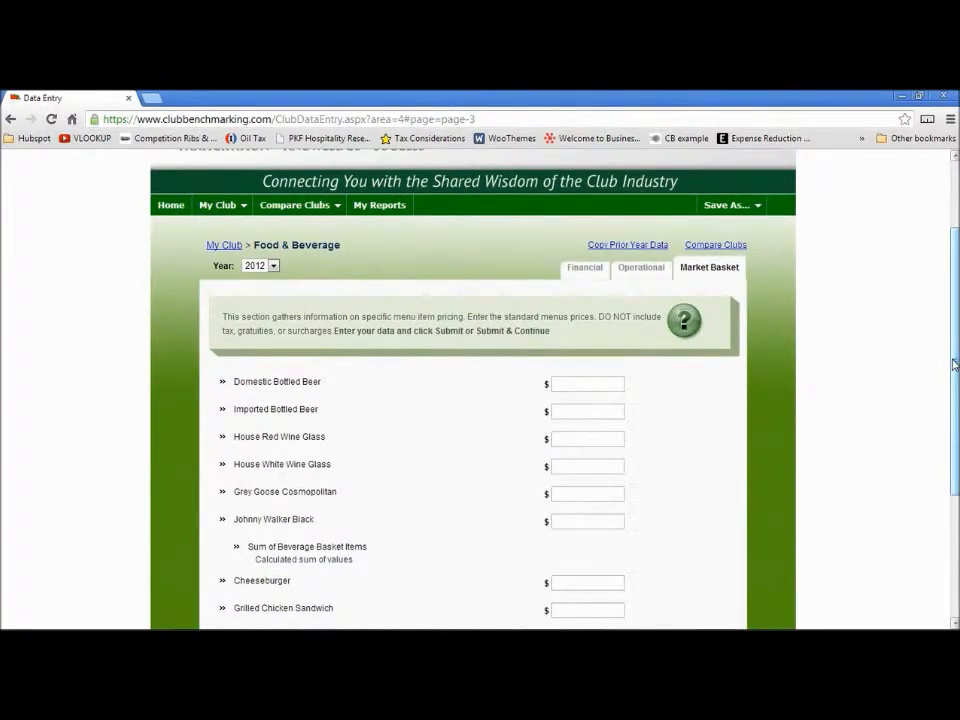
click(646, 251)
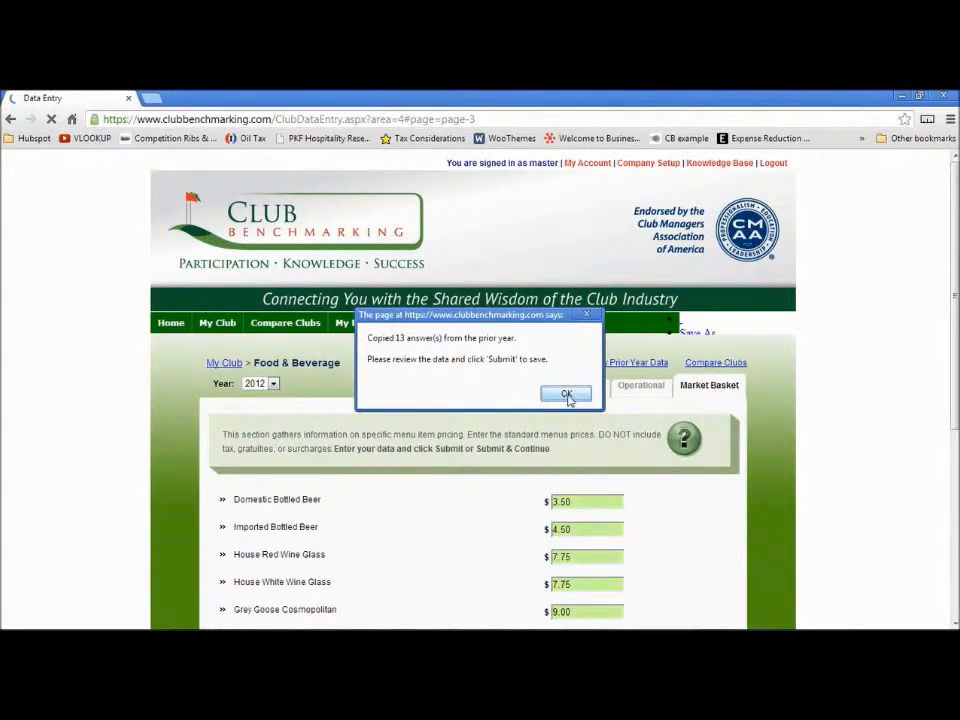
click(566, 394)
Submit the copied Market Basket prices
scroll(954, 370, down, 2)
drag(954, 370, 954, 394)
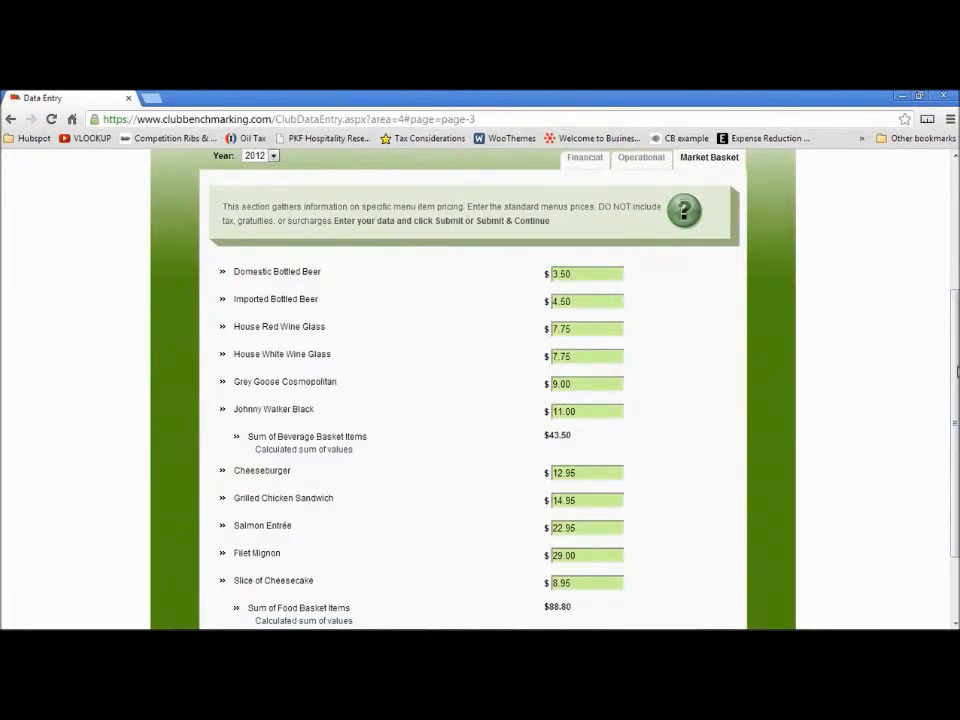
drag(956, 380, 956, 440)
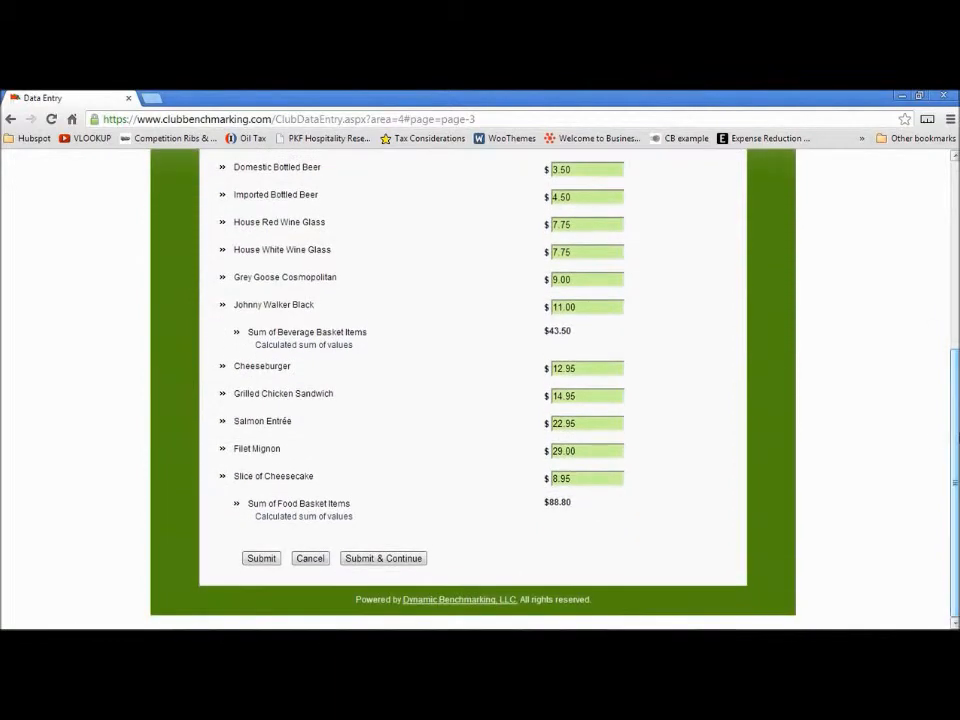
click(251, 559)
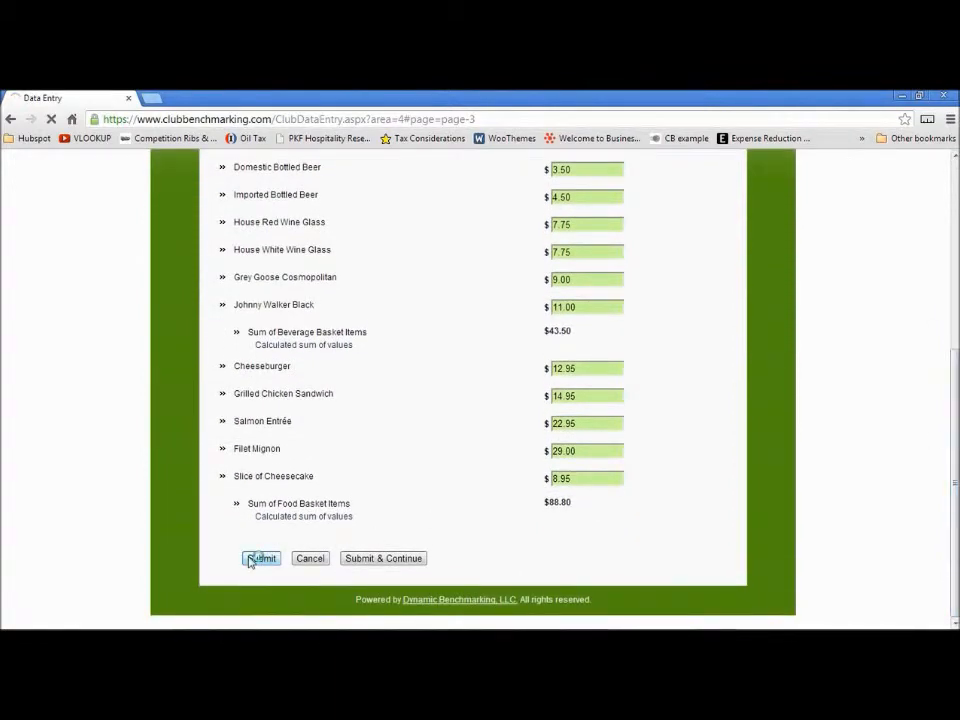
Change the Imported Bottled Beer price to 5.00 and submit the Market Basket tab
scroll(686, 364, down, 3)
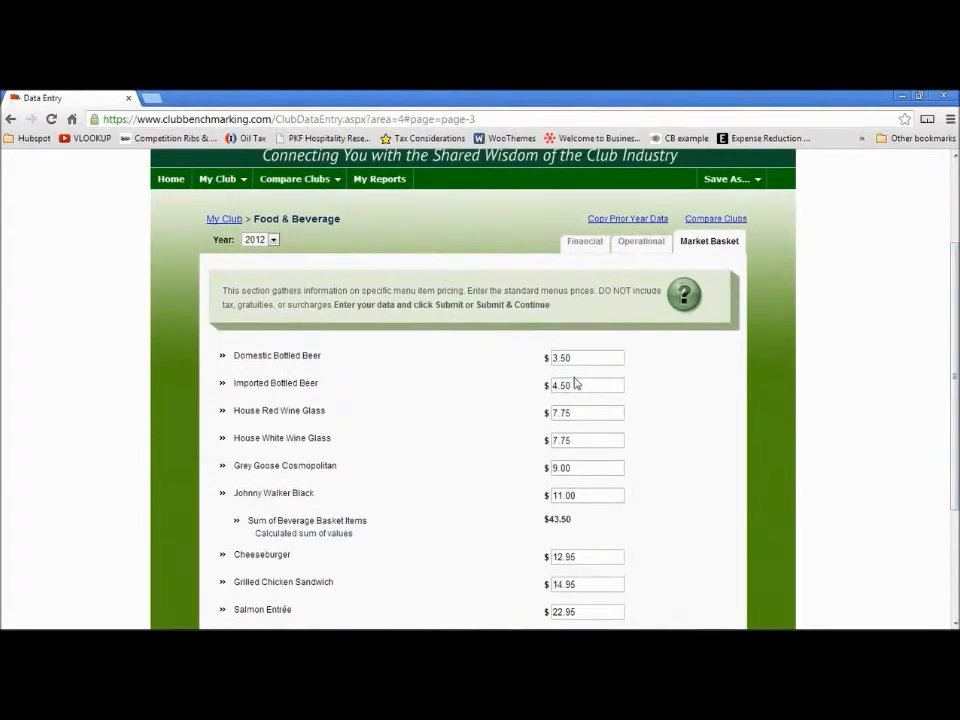
double_click(574, 384)
text(5.00)
click(677, 379)
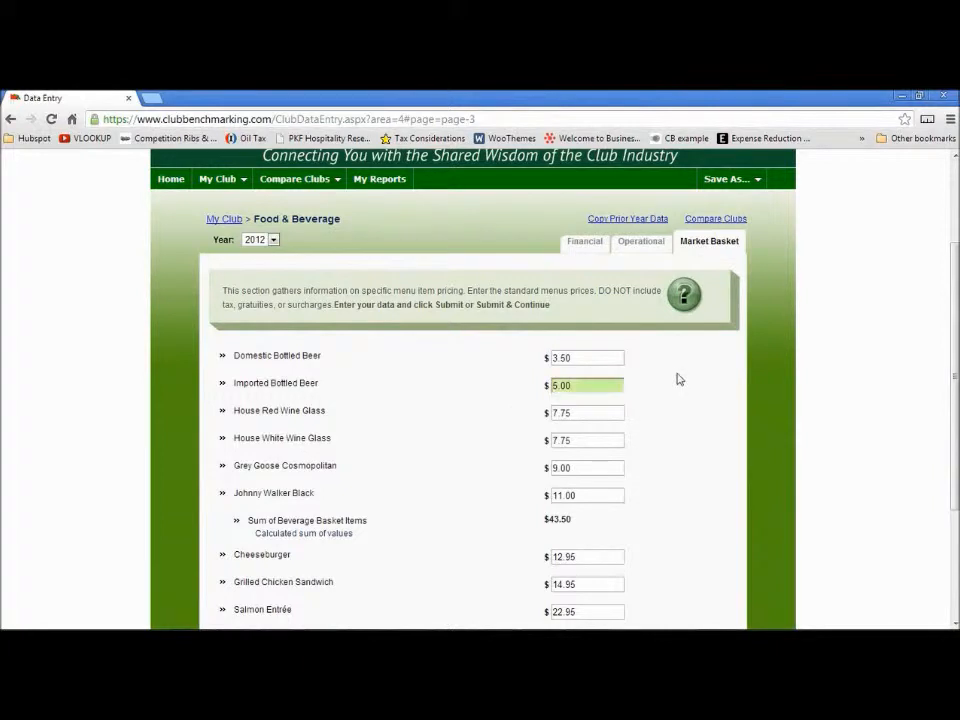
drag(955, 345, 955, 450)
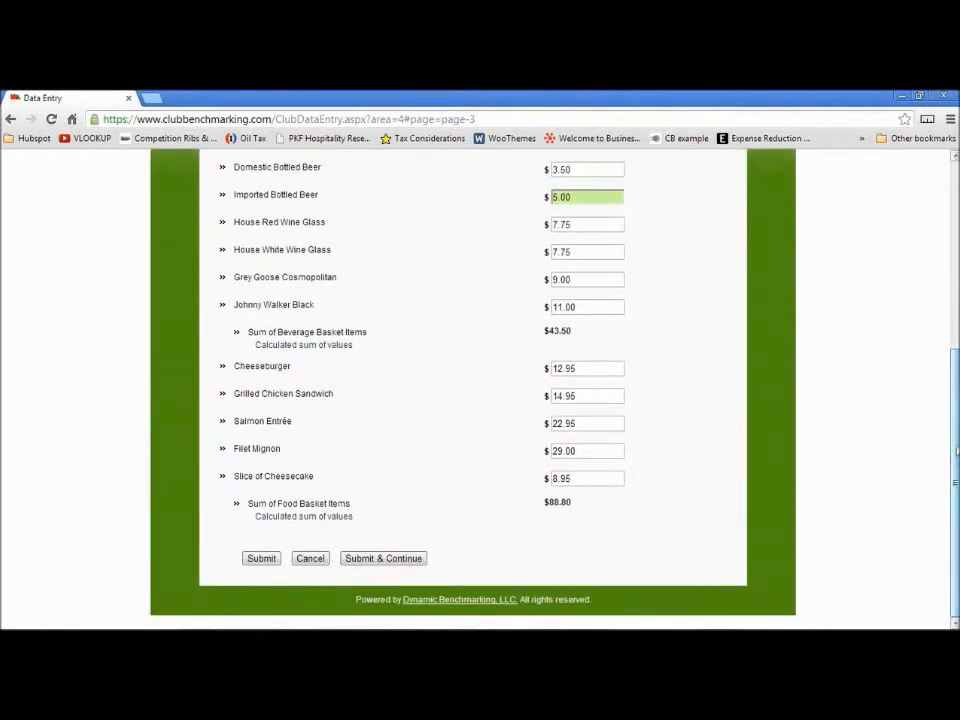
click(260, 561)
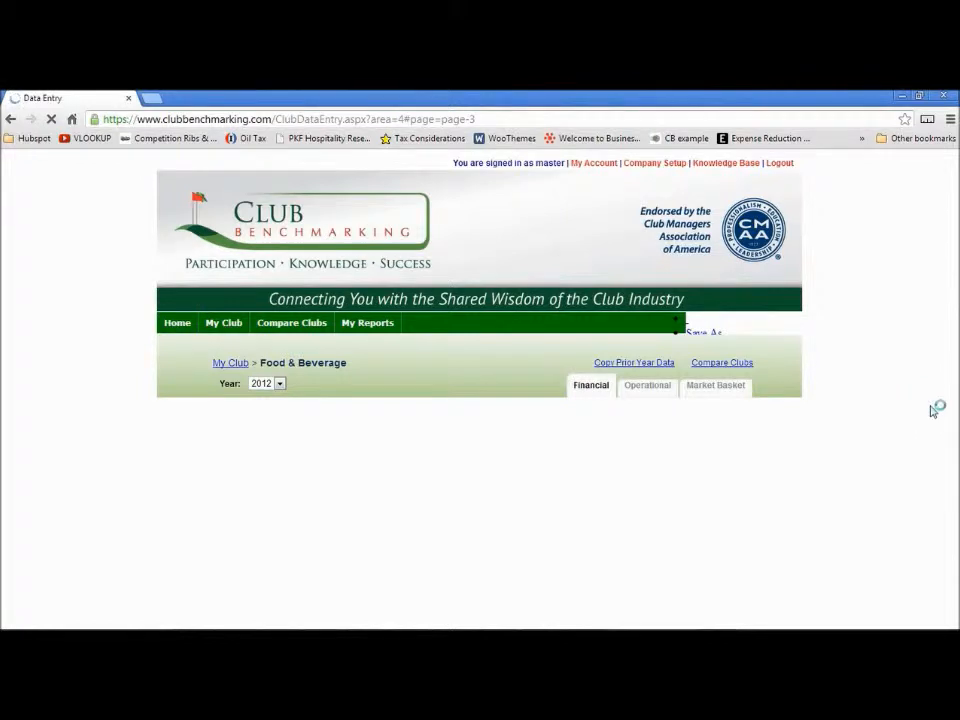
Return to the My Club dashboard and review the Food & Beverage progress
drag(955, 364, 955, 378)
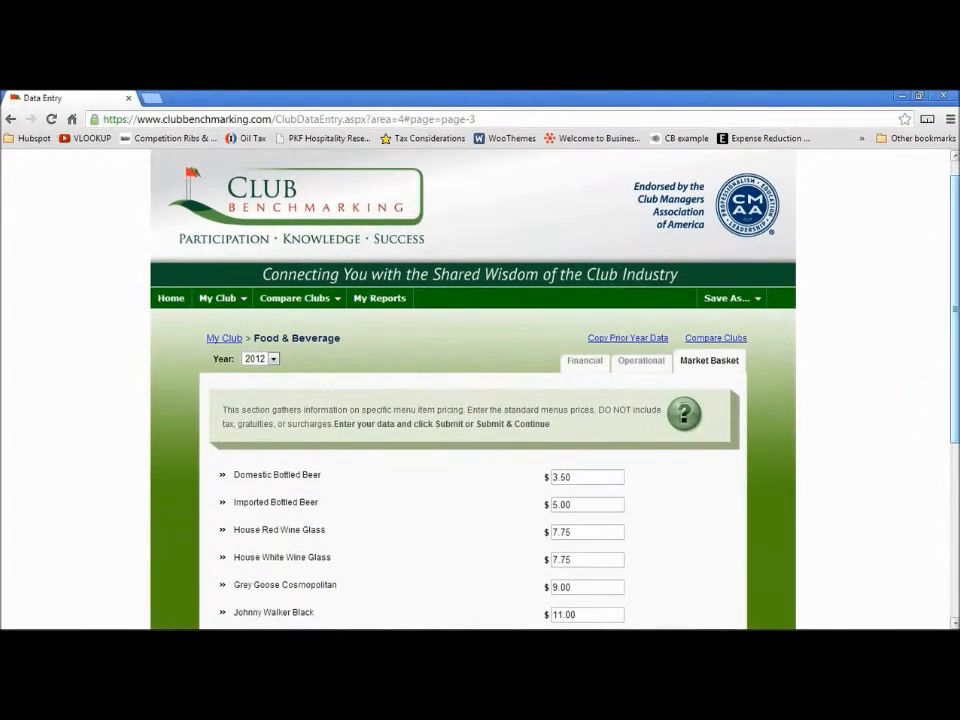
click(226, 339)
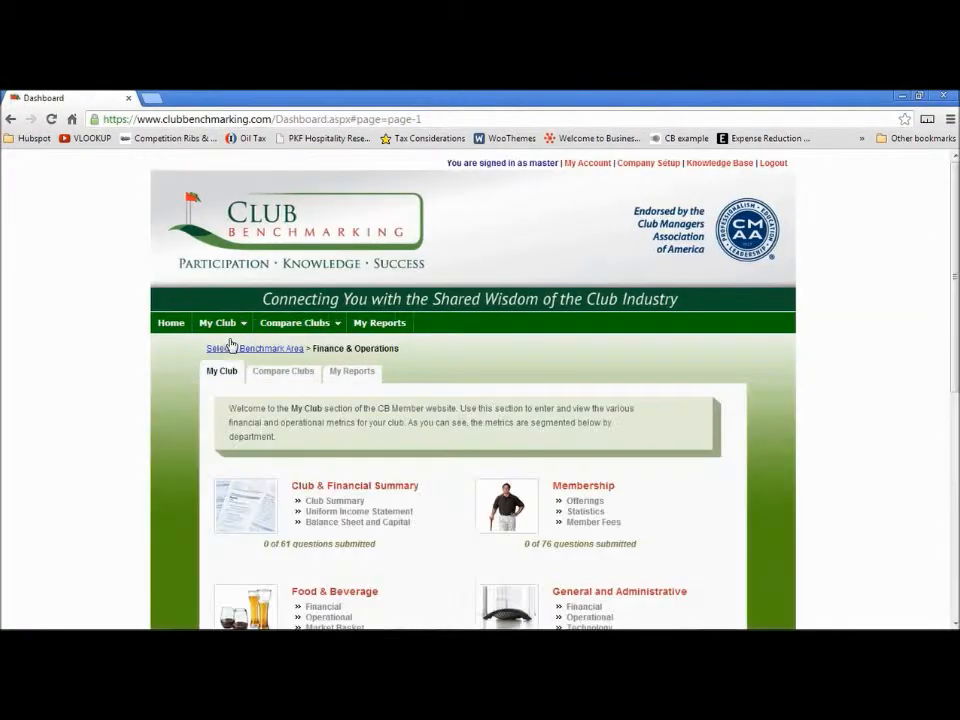
scroll(186, 377, down, 4)
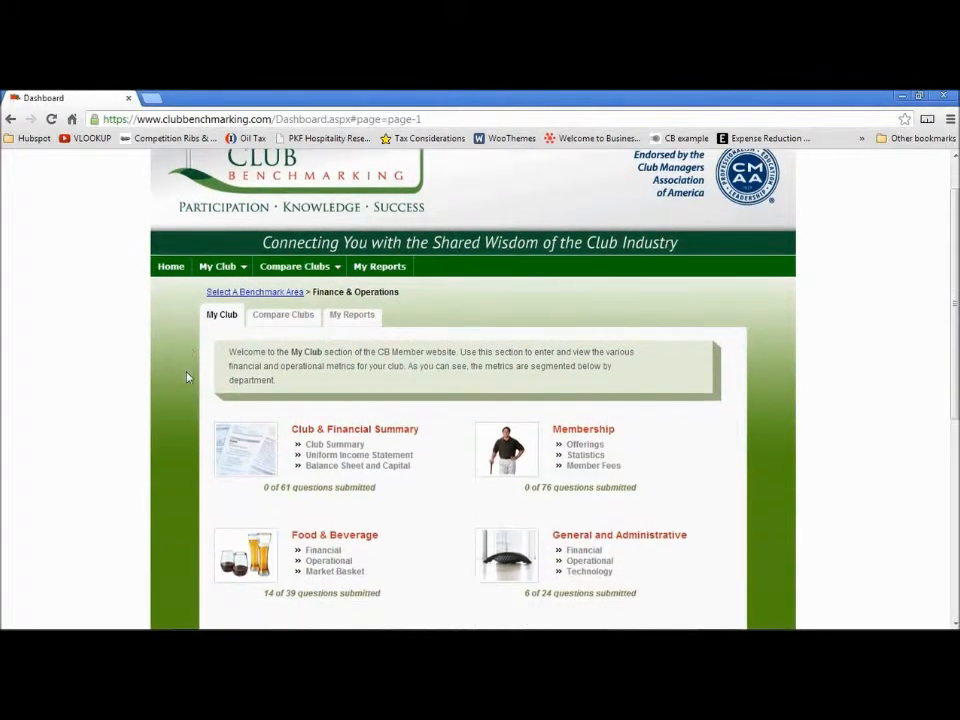